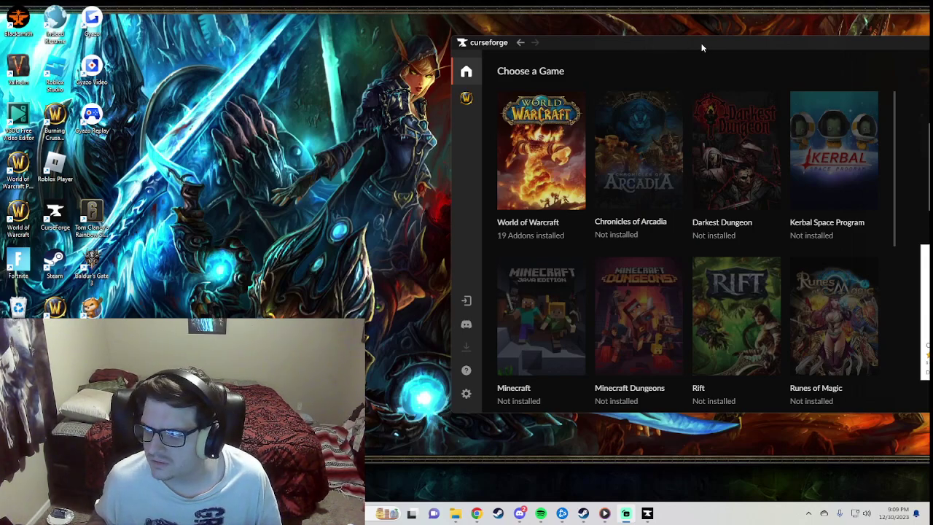
# Bring the CurseForge window further into view and open the list of installed World of Warcraft addons.
pyautogui.moveTo(702, 45); pyautogui.dragTo(569, 48)
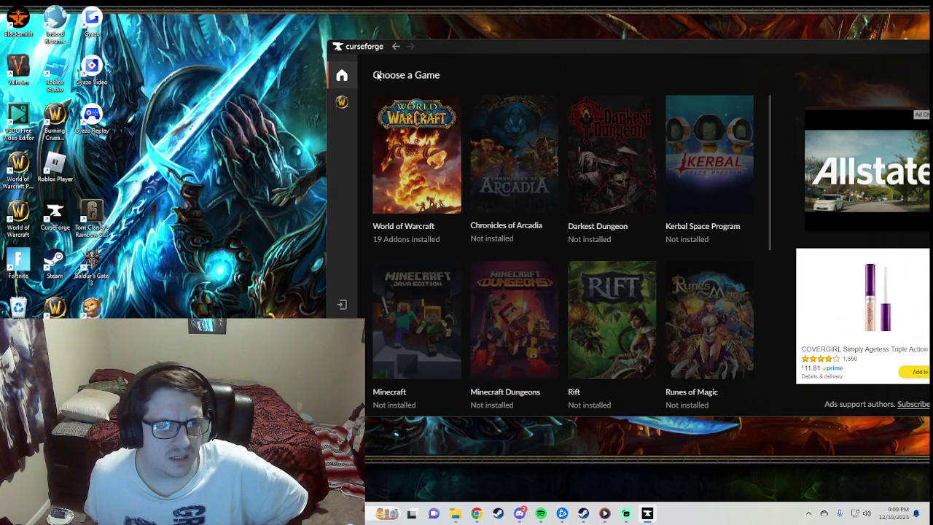
pyautogui.click(342, 102)
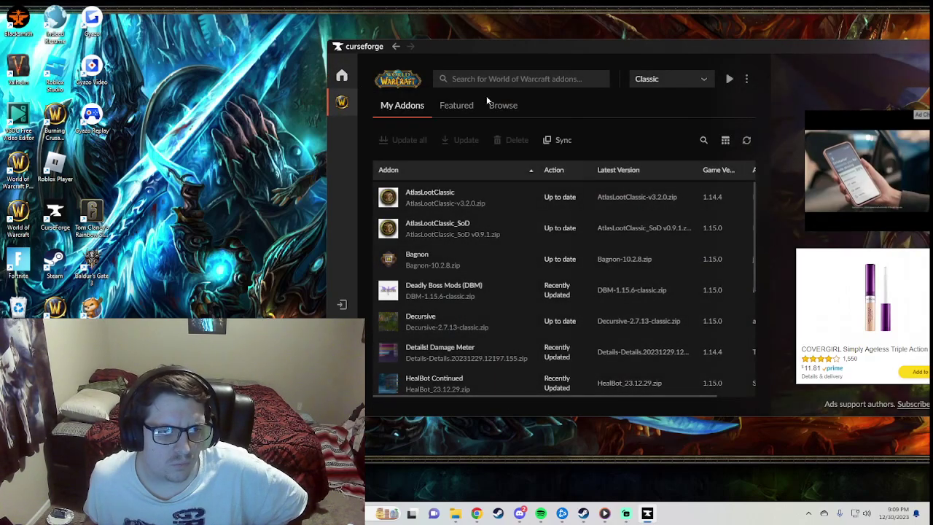
pyautogui.click(341, 78)
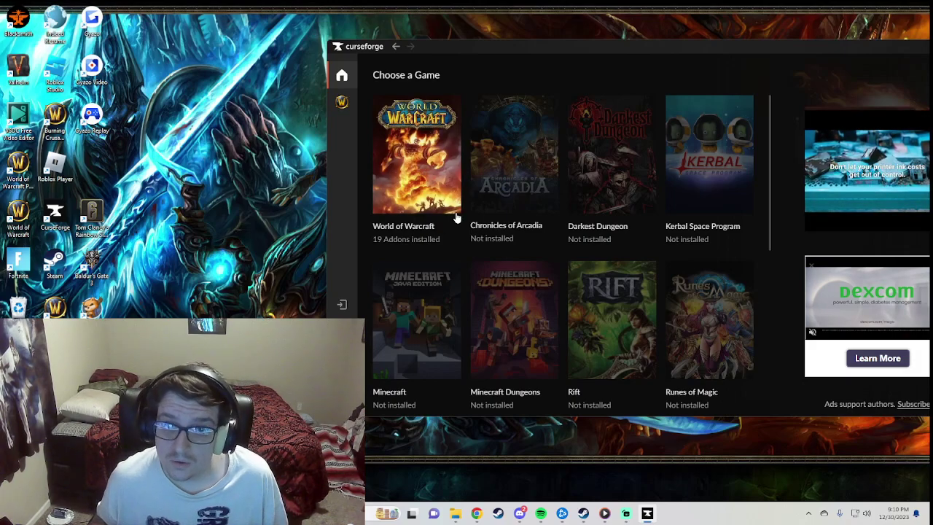
pyautogui.click(342, 100)
pyautogui.moveTo(620, 41); pyautogui.dragTo(619, 35)
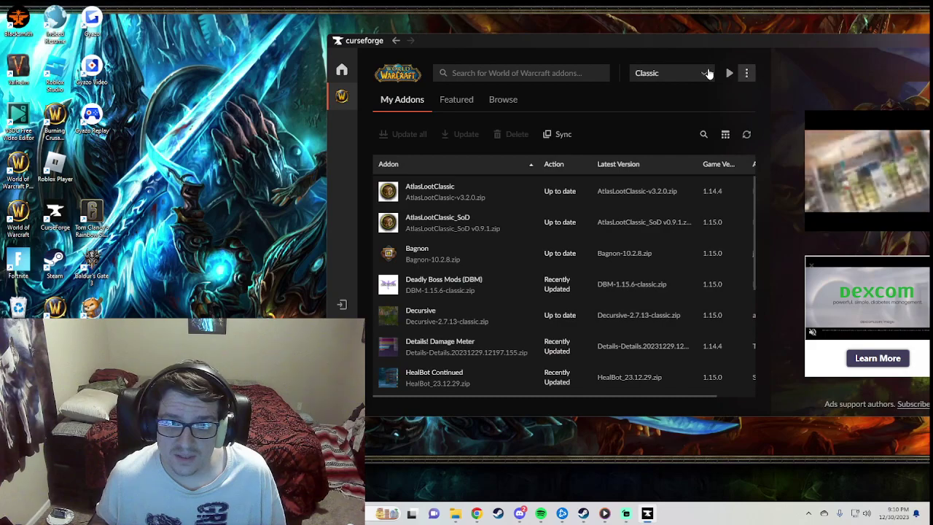
# Open the computer scan for installed games to view the disk choices, and close it without scanning.
pyautogui.click(746, 74)
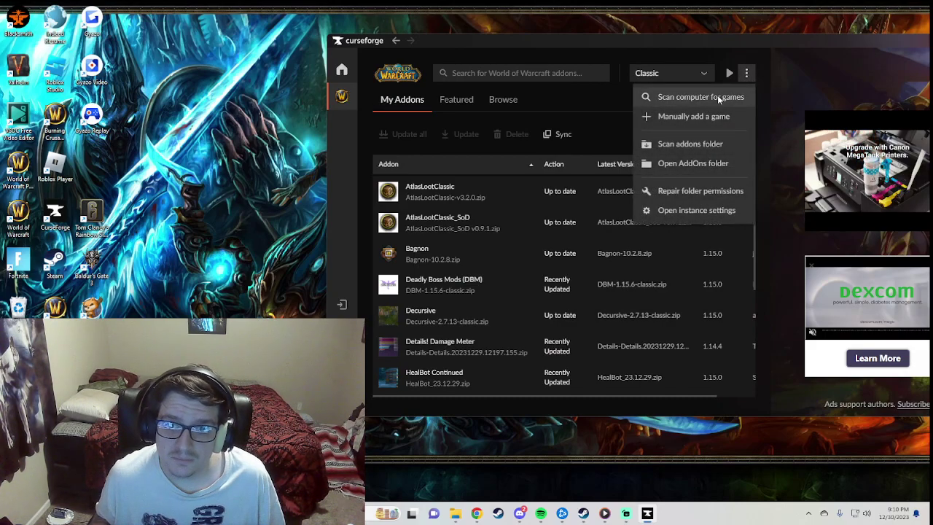
pyautogui.click(719, 99)
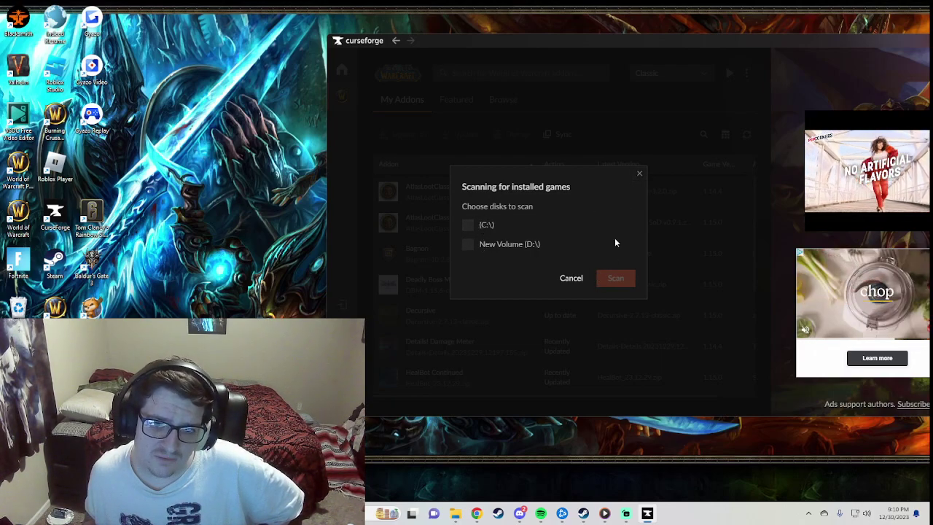
pyautogui.click(639, 175)
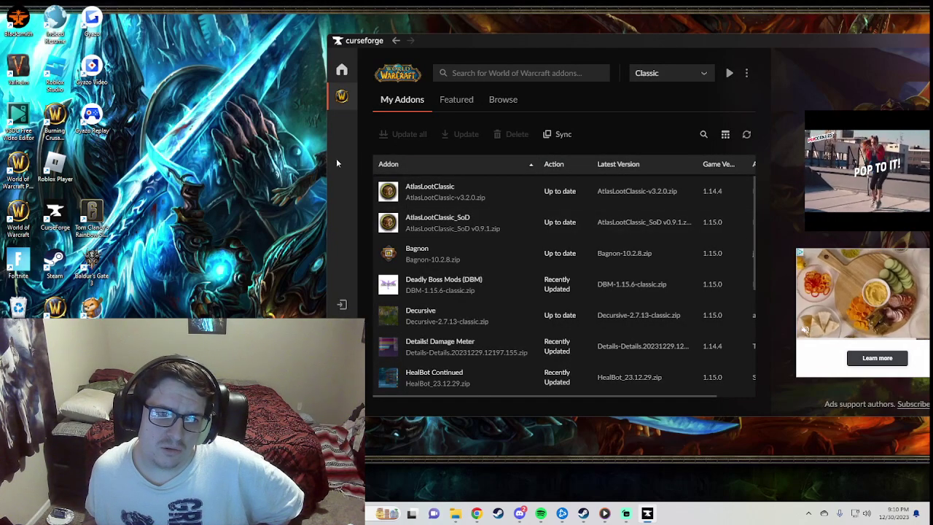
# Return to the game selection and reopen the World of Warcraft addons.
pyautogui.click(342, 70)
pyautogui.click(342, 97)
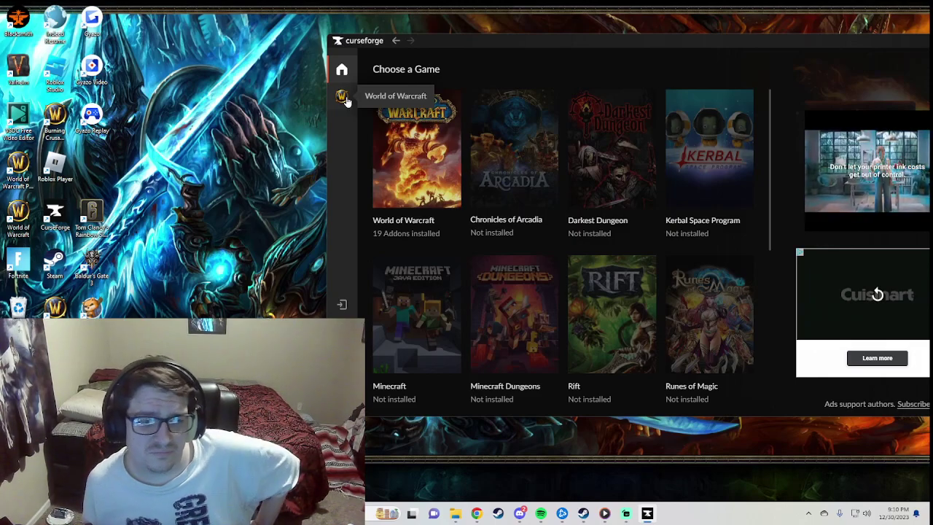
pyautogui.click(343, 97)
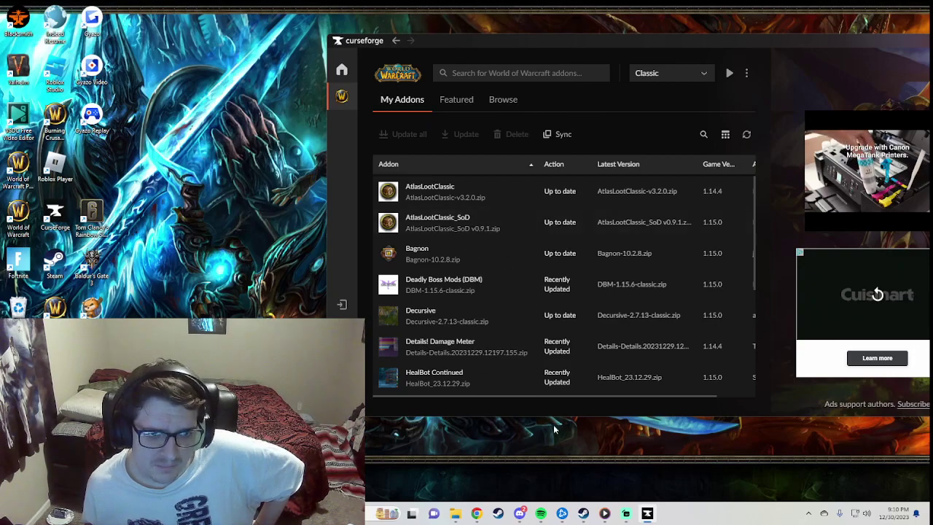
# View the installed addons for WotLK Classic, and switch the game version back to Classic.
pyautogui.click(669, 73)
pyautogui.click(671, 94)
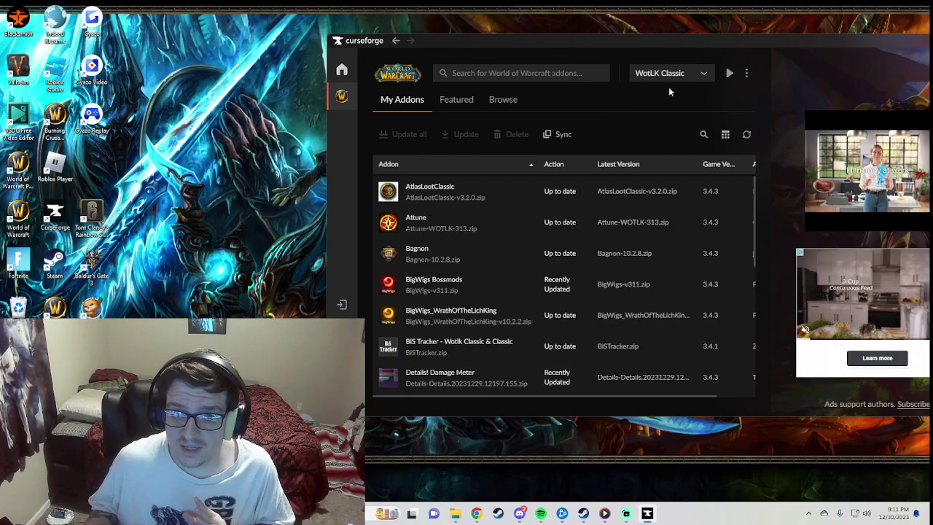
pyautogui.click(667, 75)
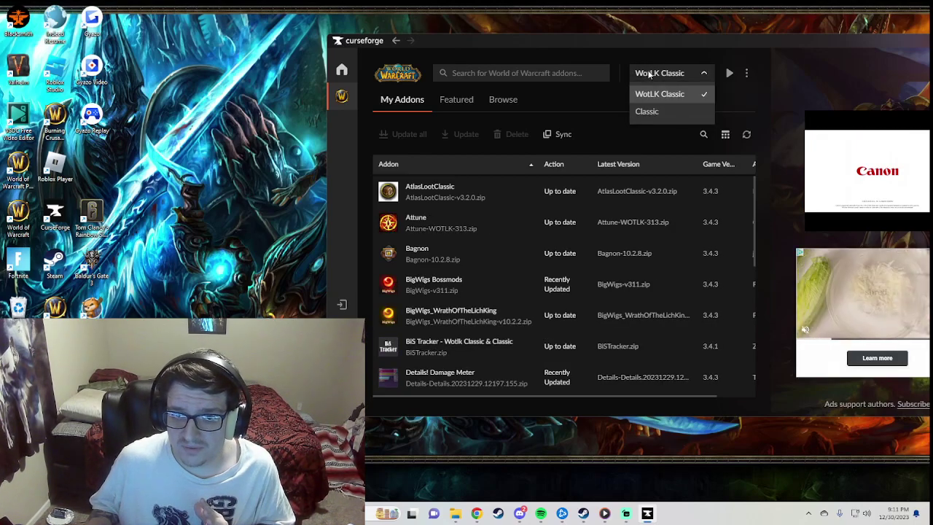
pyautogui.click(656, 115)
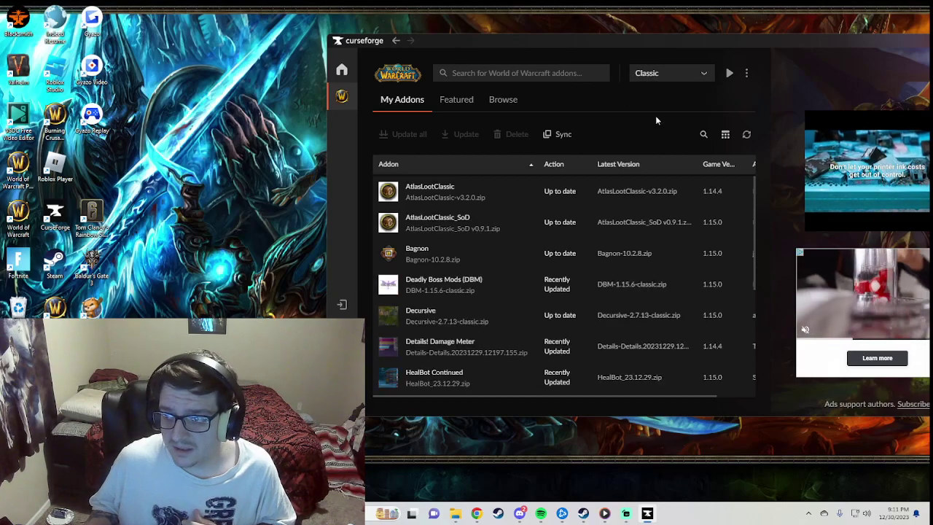
# Compare the Classic and WotLK Classic addon lists once more, ending on the Classic version.
pyautogui.click(659, 77)
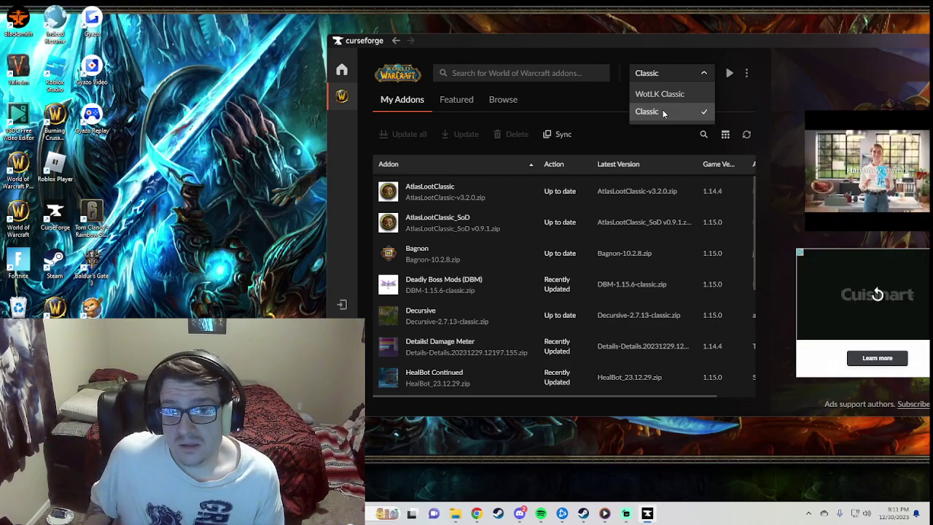
pyautogui.click(662, 112)
pyautogui.click(667, 77)
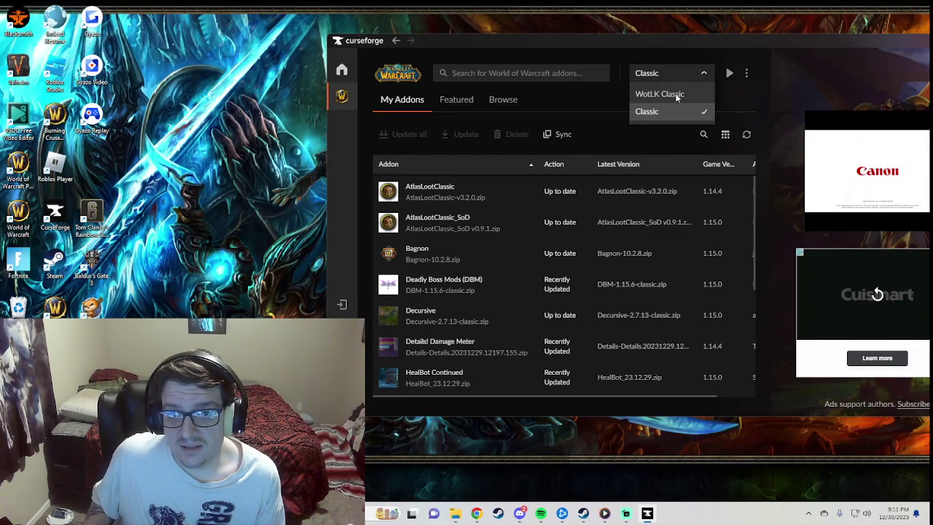
pyautogui.click(677, 94)
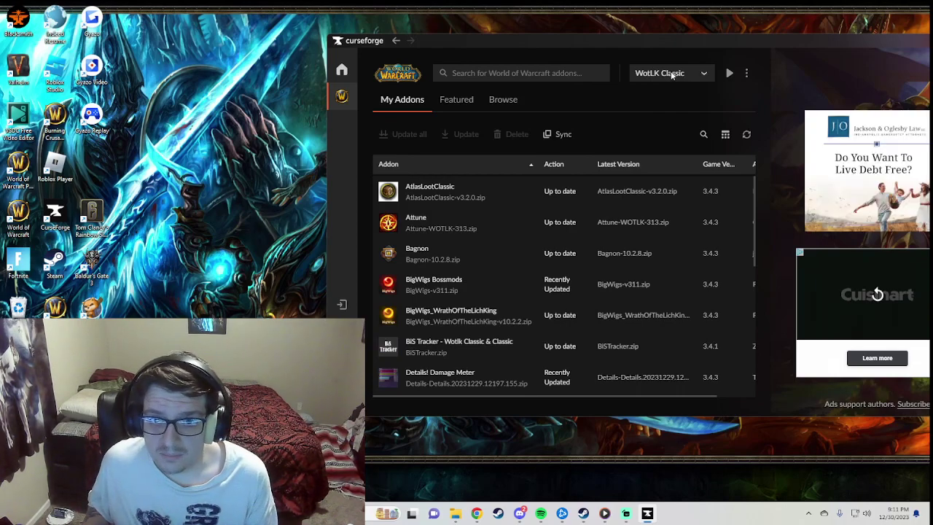
pyautogui.click(680, 72)
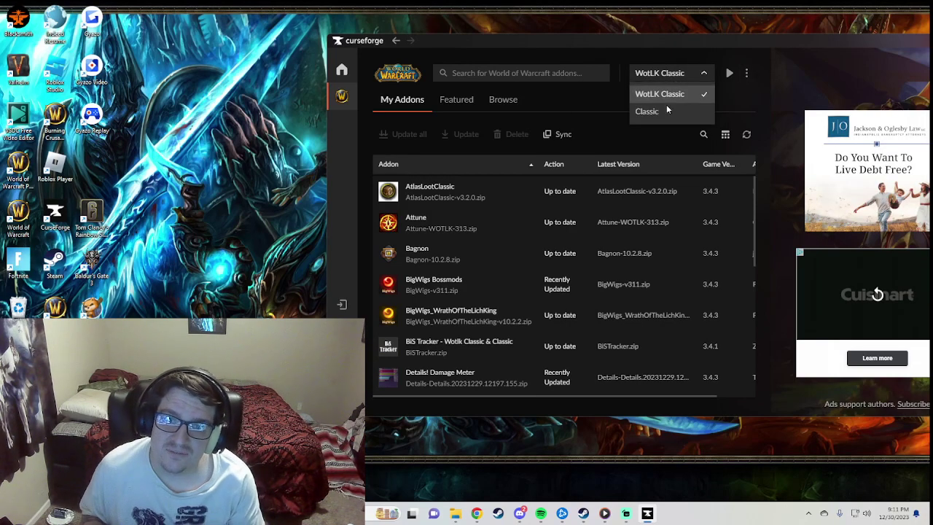
pyautogui.click(665, 110)
pyautogui.click(666, 79)
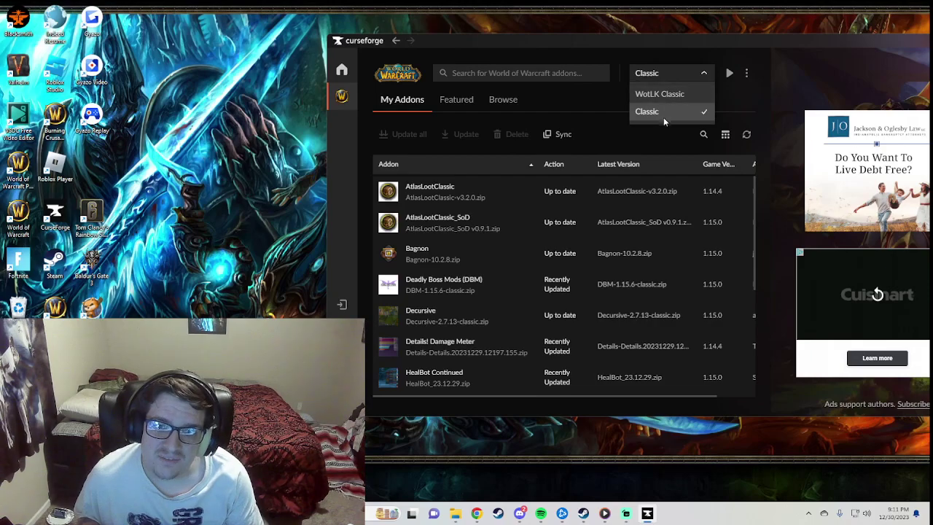
pyautogui.click(746, 73)
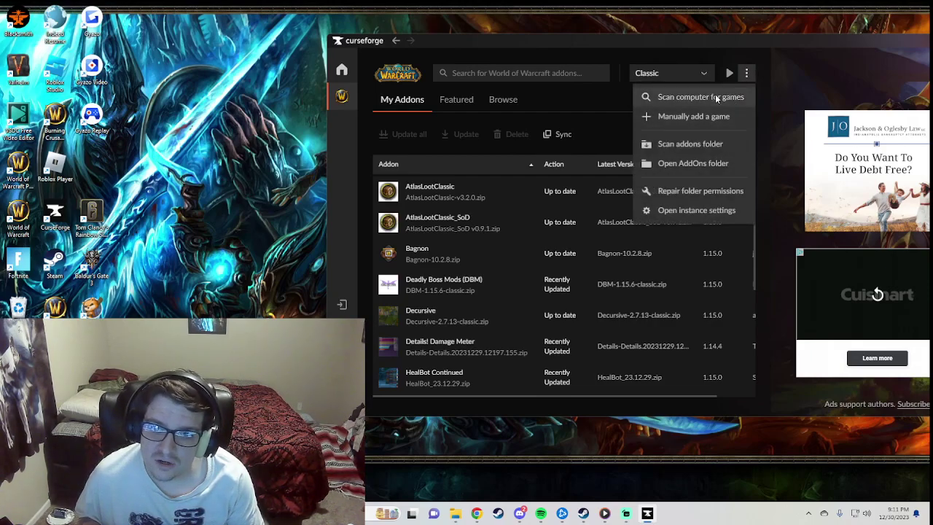
pyautogui.click(614, 101)
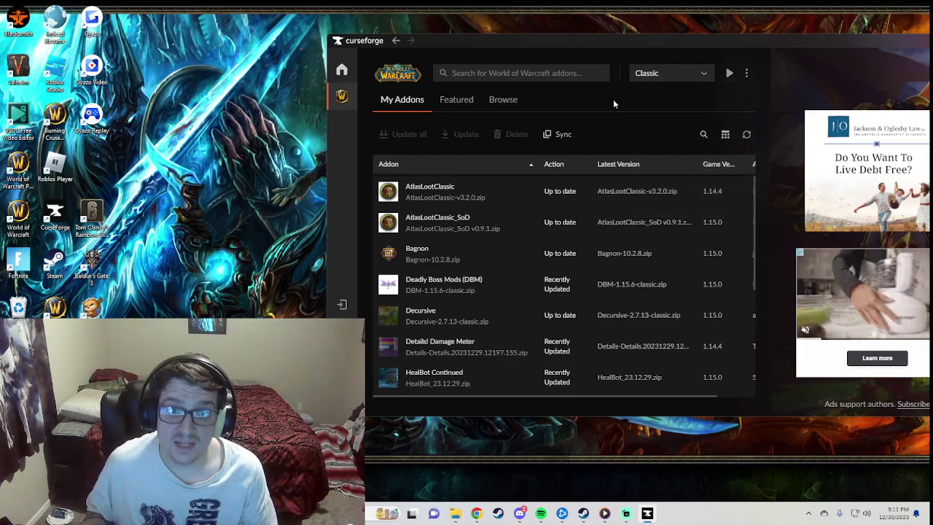
# Browse the catalogue of addons available for World of Warcraft Classic.
pyautogui.click(588, 71)
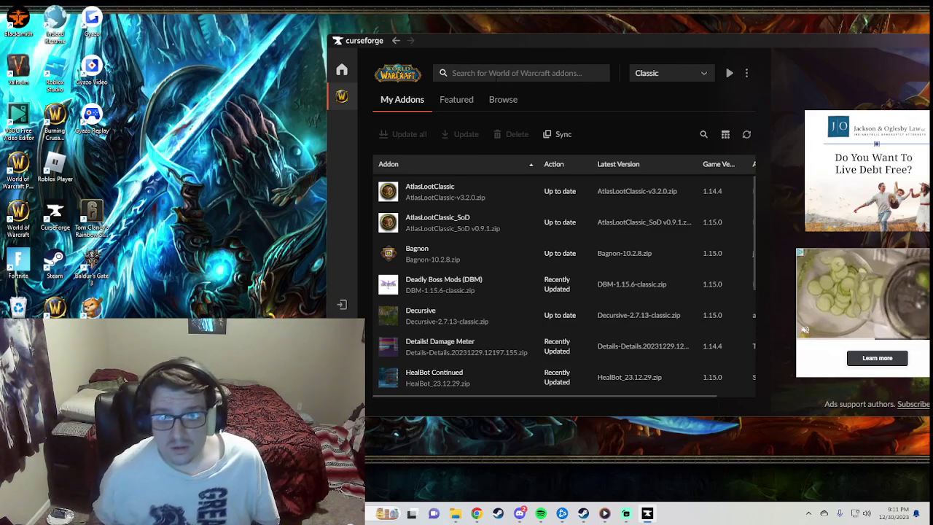
pyautogui.click(507, 99)
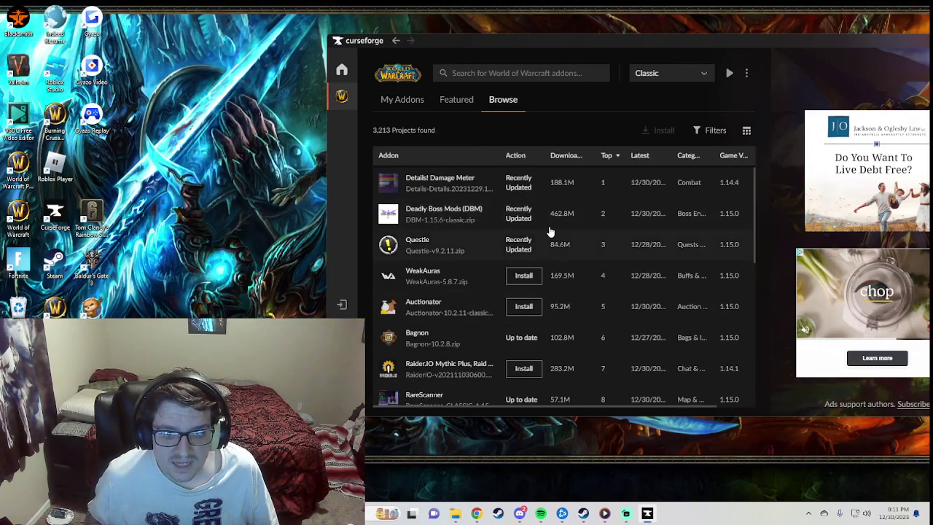
pyautogui.scroll(-3, 568, 252)
pyautogui.scroll(3, 576, 250)
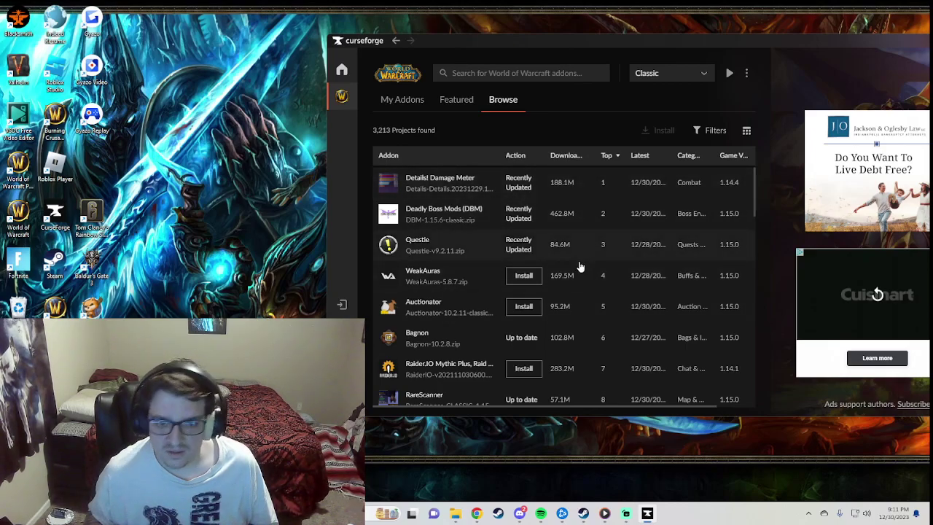
pyautogui.scroll(-1, 560, 331)
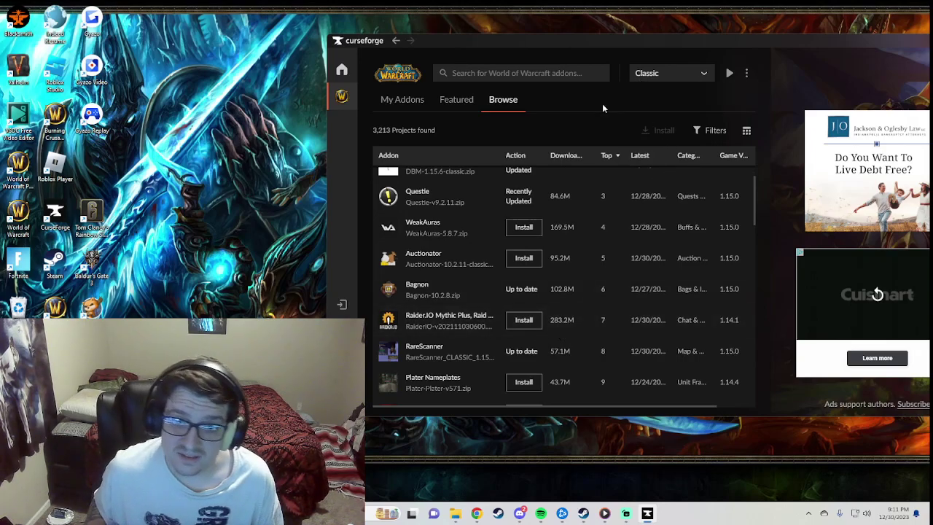
pyautogui.scroll(2, 613, 255)
# Search the Classic addon catalogue for "bis".
pyautogui.click(513, 76)
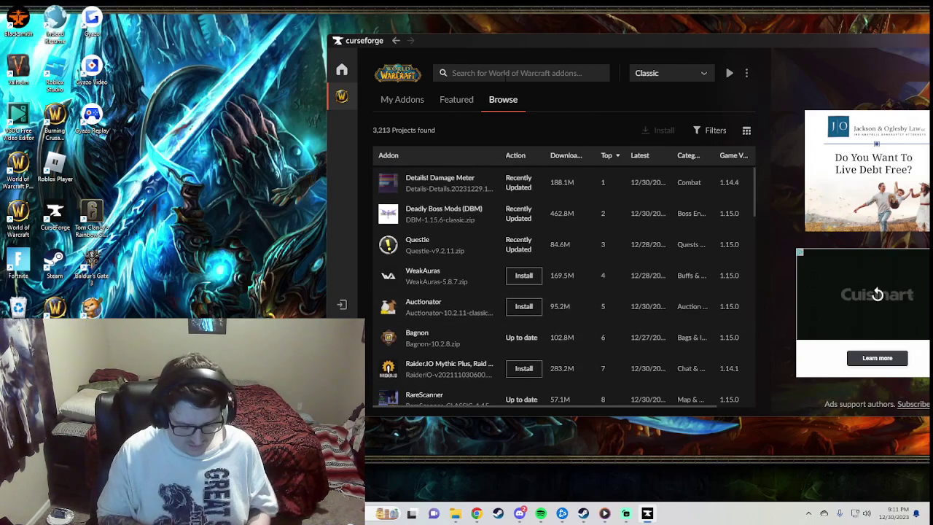
pyautogui.write('bis')
pyautogui.press('Return')
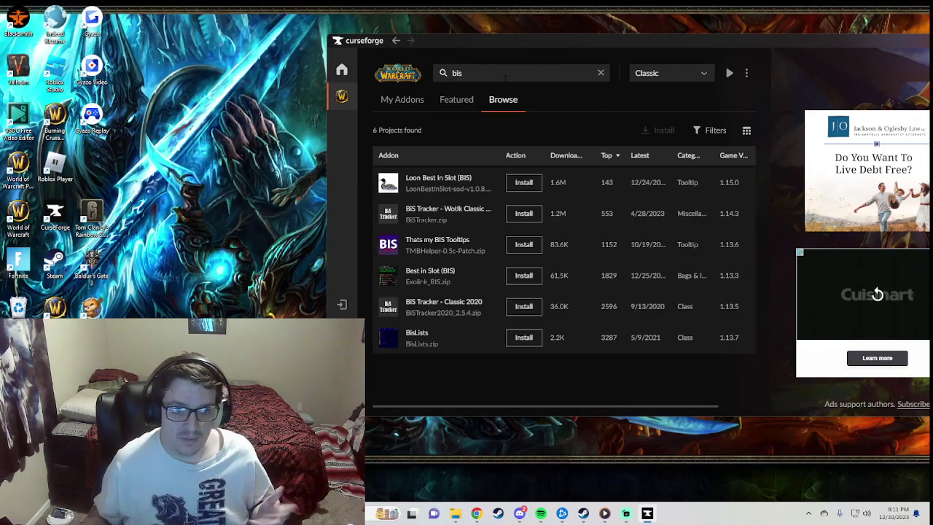
# Replace the addon search term with "questie" and run the search.
pyautogui.doubleClick(444, 76)
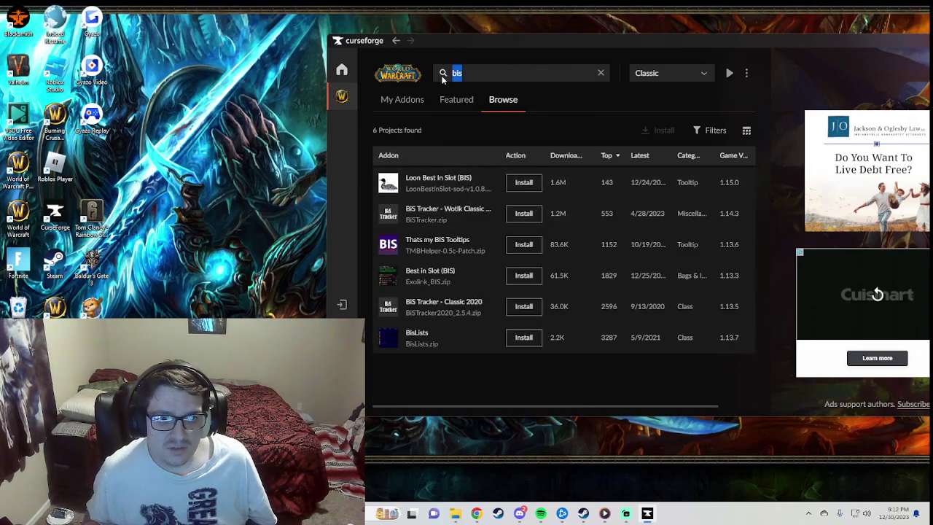
pyautogui.press('BackSpace')
pyautogui.write('questie')
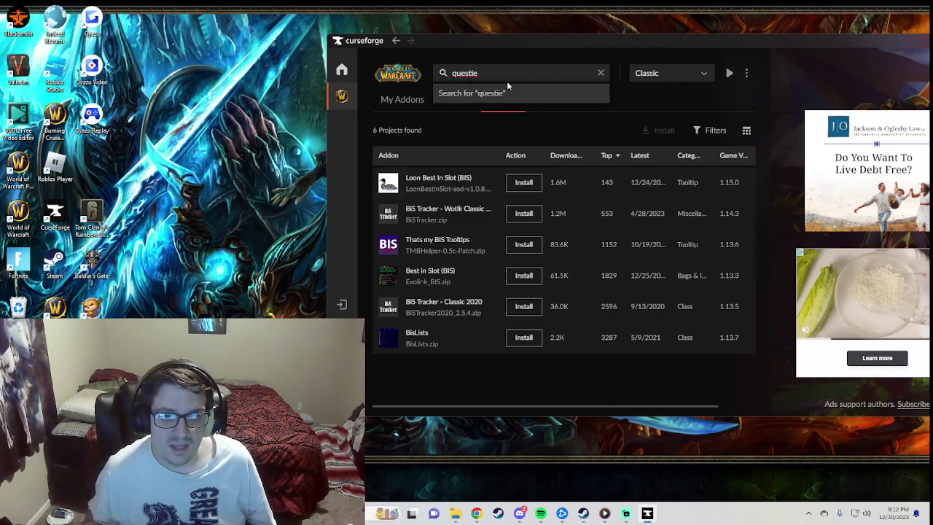
pyautogui.press('Return')
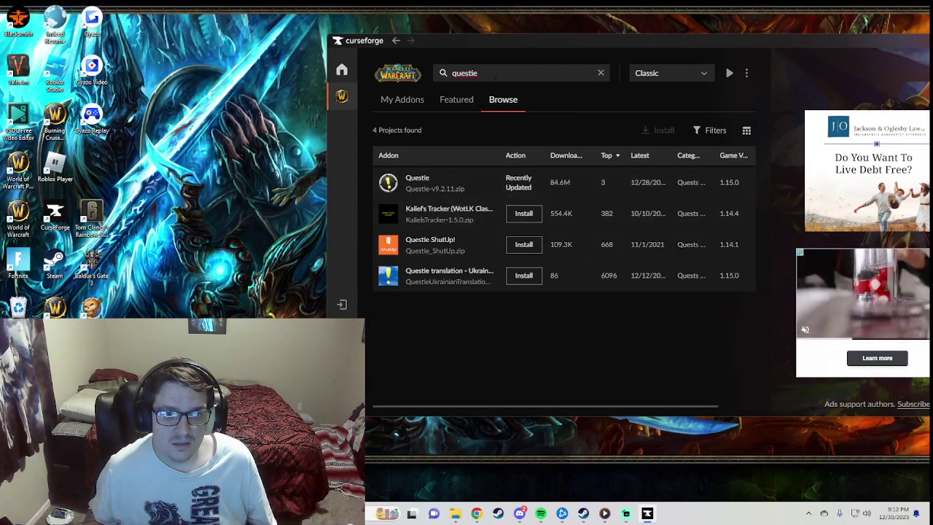
# Clear the addon search term and return to the list of installed Classic addons.
pyautogui.press('BackSpace')
pyautogui.press('BackSpace')
pyautogui.press('BackSpace')
pyautogui.press('BackSpace')
pyautogui.press('BackSpace')
pyautogui.press('BackSpace')
pyautogui.press('BackSpace')
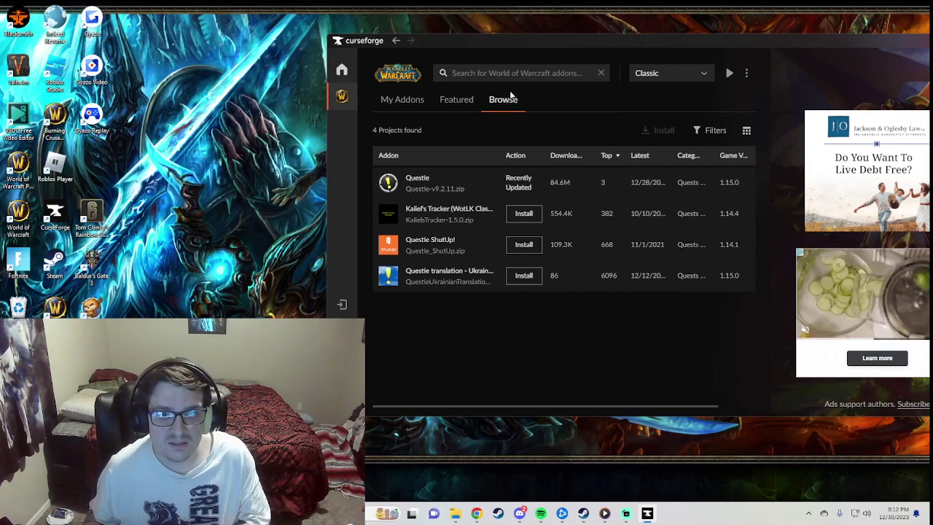
pyautogui.click(407, 106)
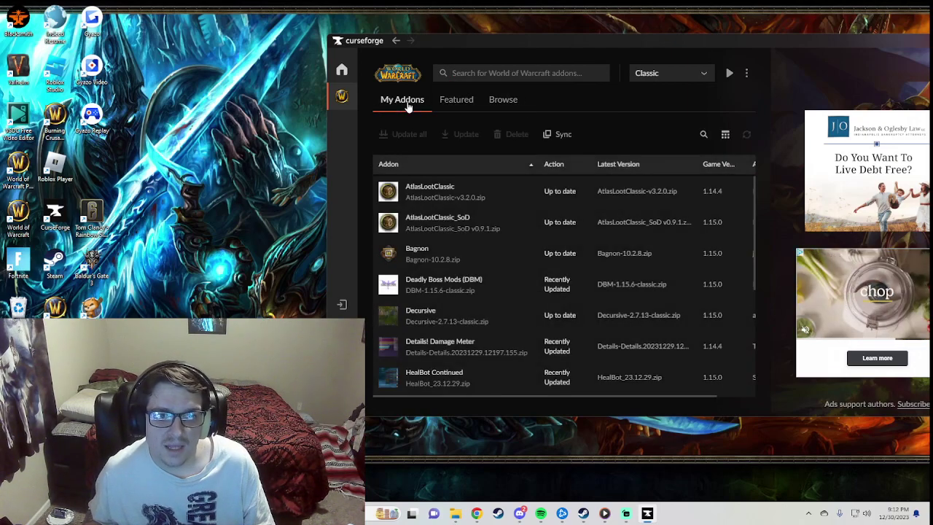
# Switch the installed addons list to the WotLK Classic version and back to Classic.
pyautogui.click(669, 75)
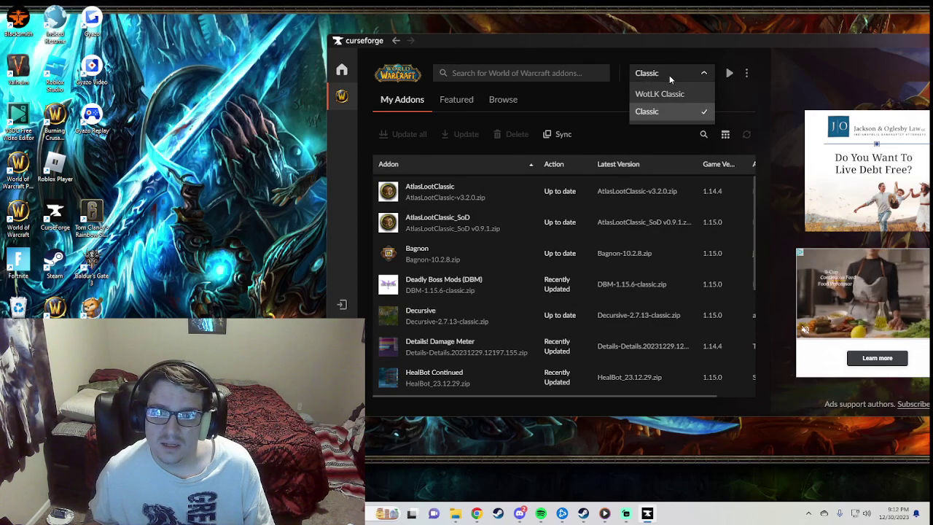
pyautogui.click(682, 95)
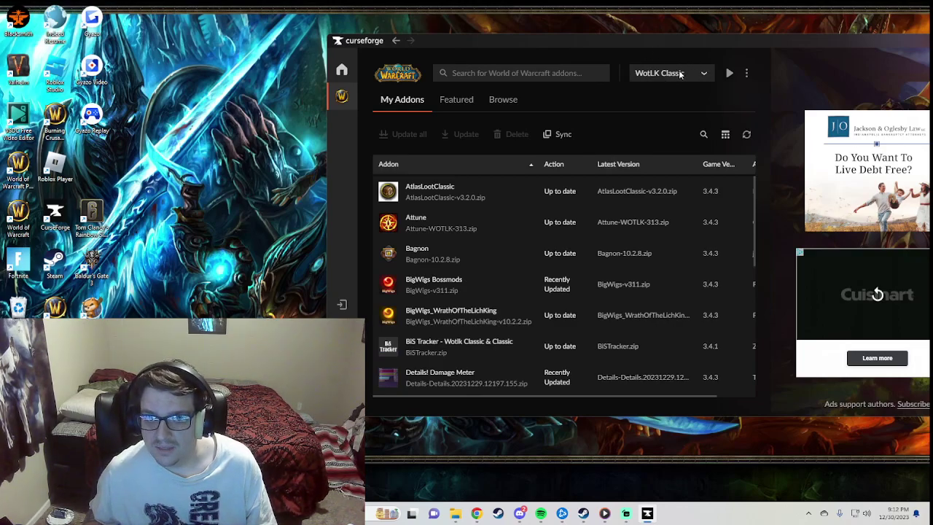
pyautogui.click(661, 73)
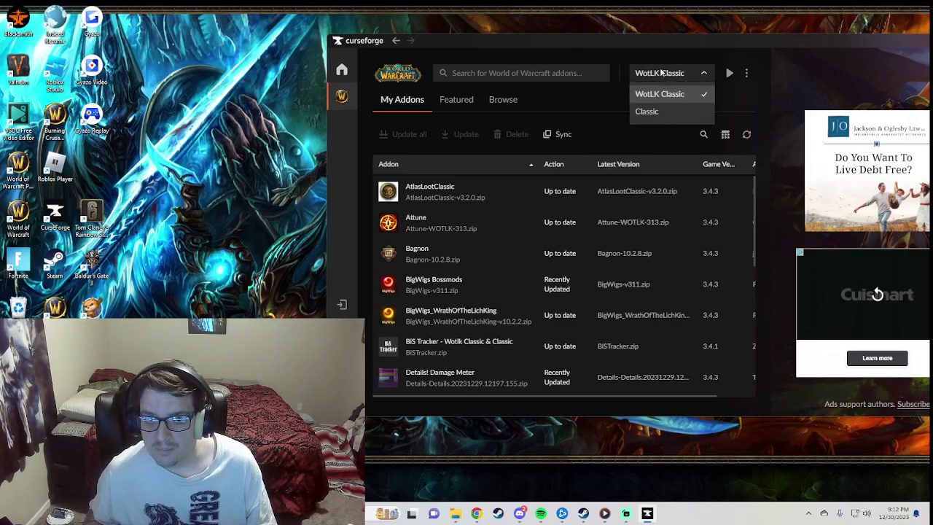
pyautogui.click(662, 112)
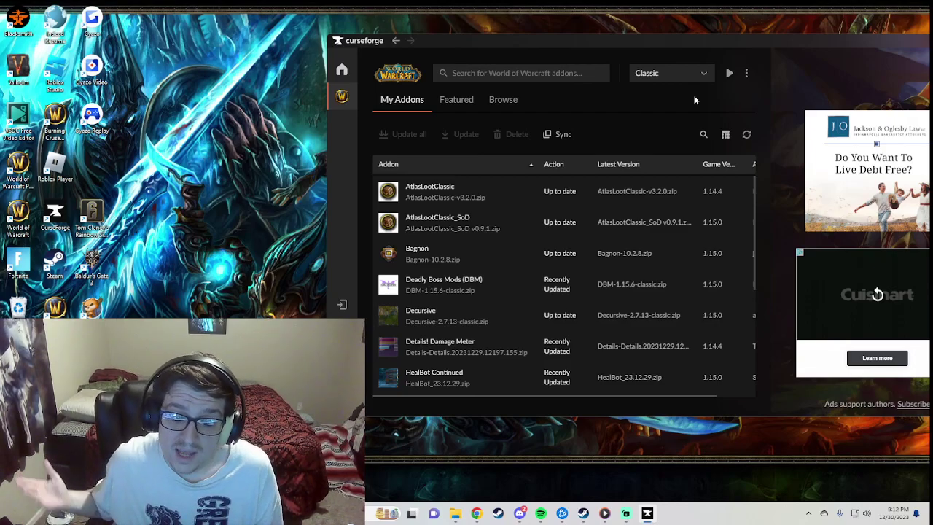
pyautogui.click(698, 75)
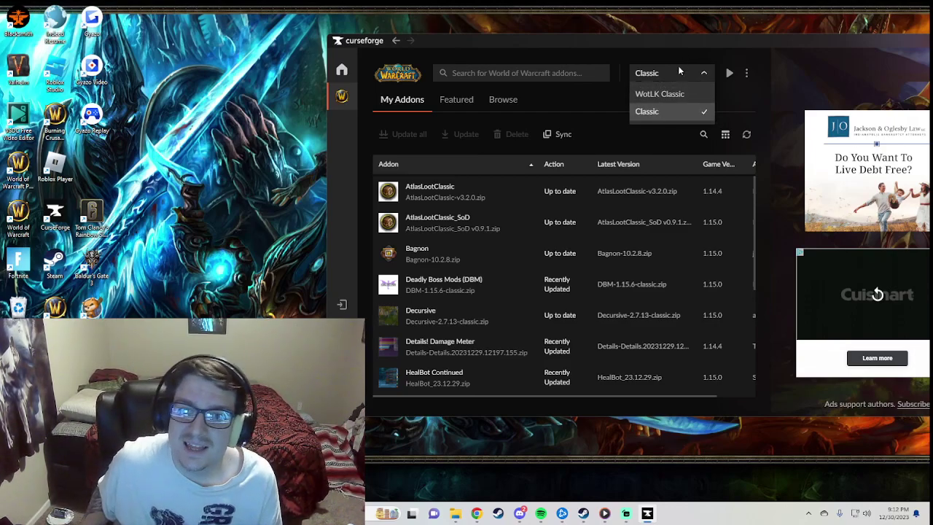
pyautogui.click(659, 113)
pyautogui.click(747, 74)
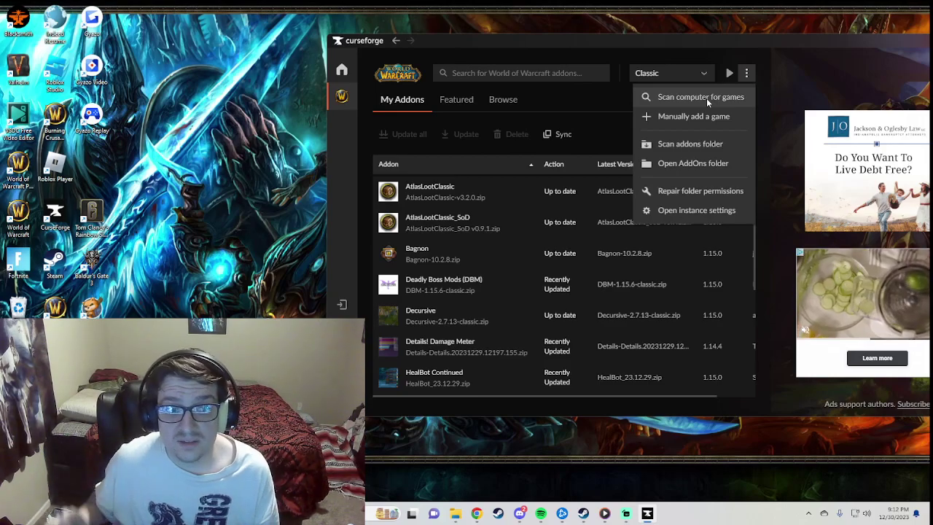
pyautogui.click(601, 121)
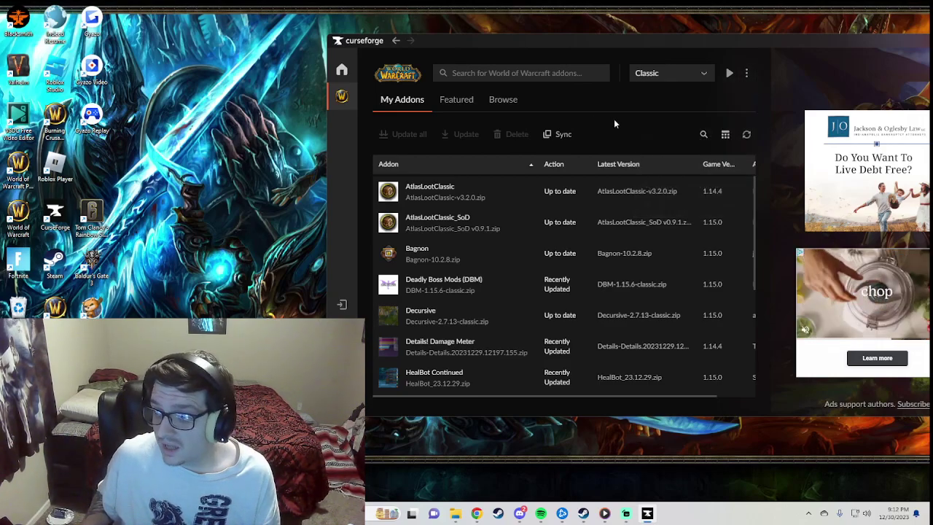